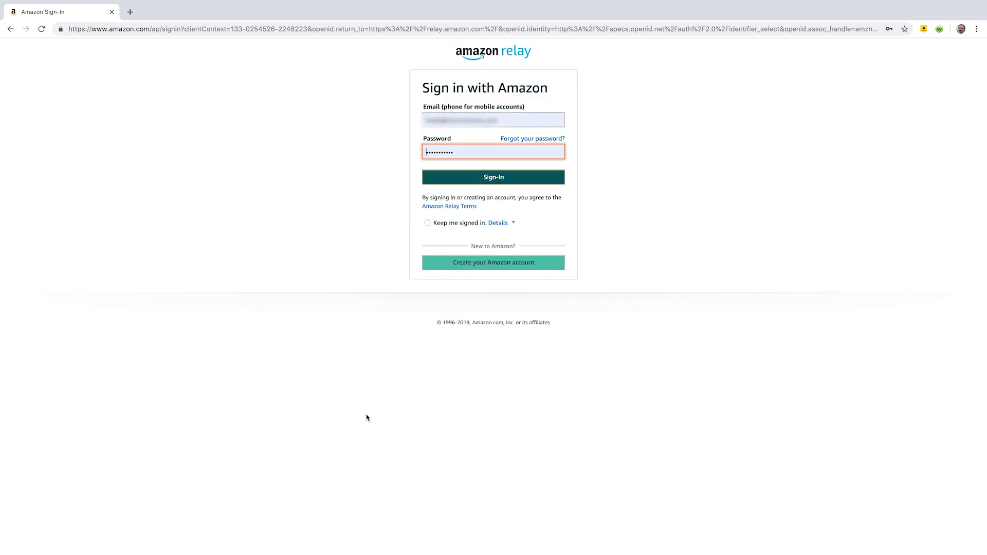
Sign in with the prefilled account credentials and check the in-transit trips from the dashboard.
click(490, 183)
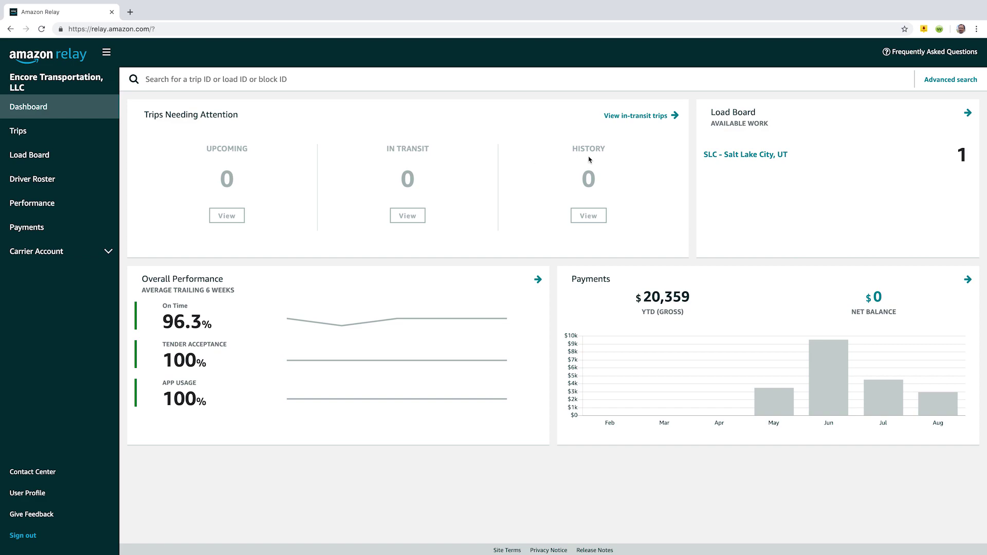
click(676, 118)
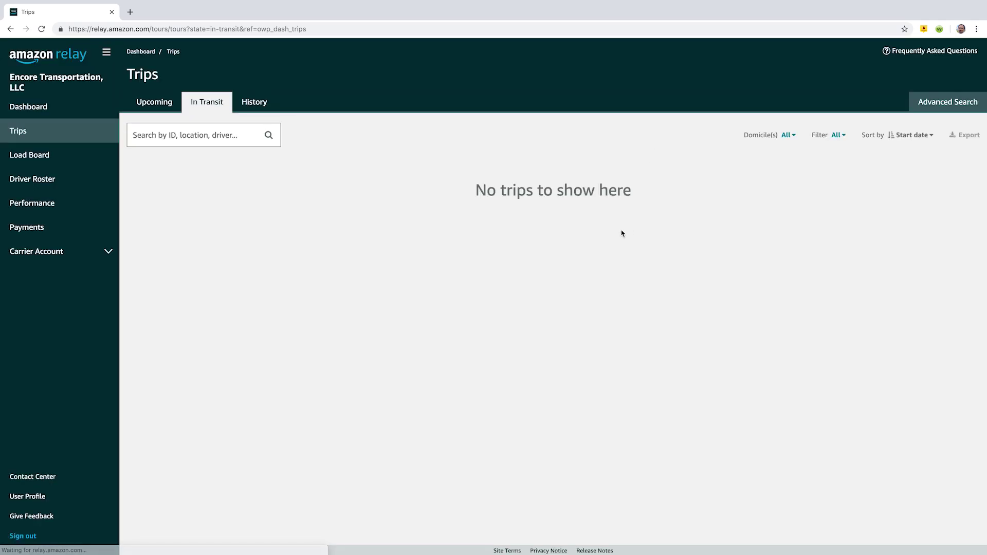
click(10, 29)
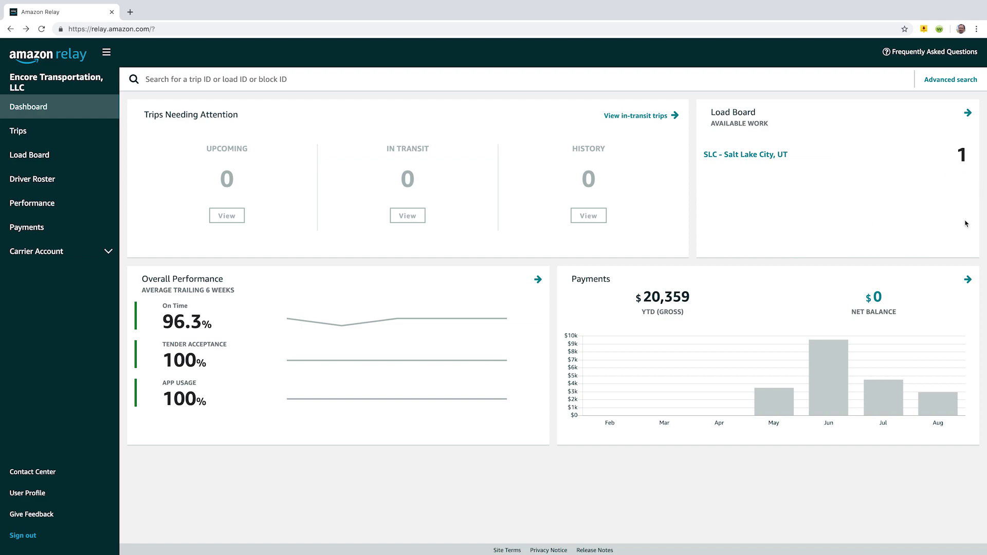
View the stop details of the SLC1 to DEN3 load in Salt Lake City's available work, and return to the dashboard.
click(742, 159)
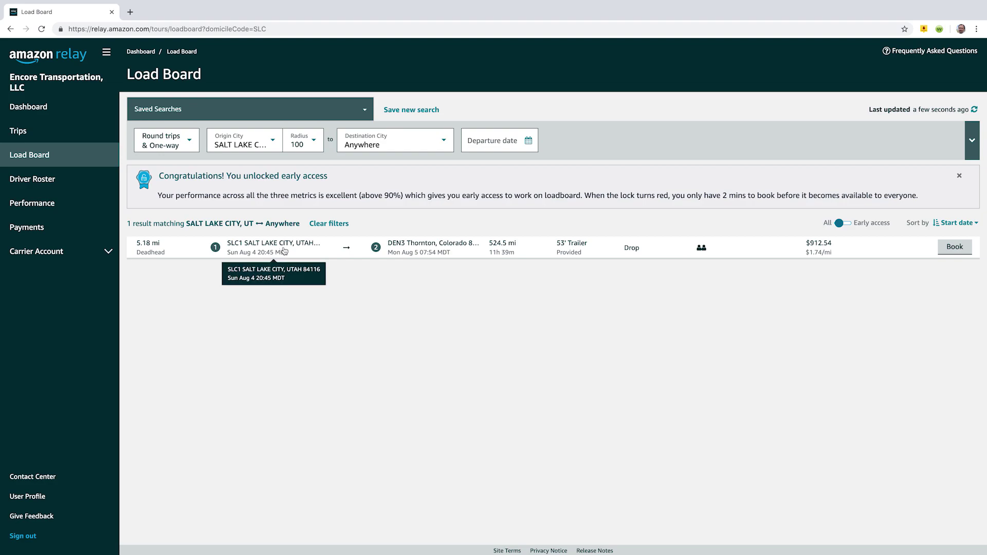
click(333, 254)
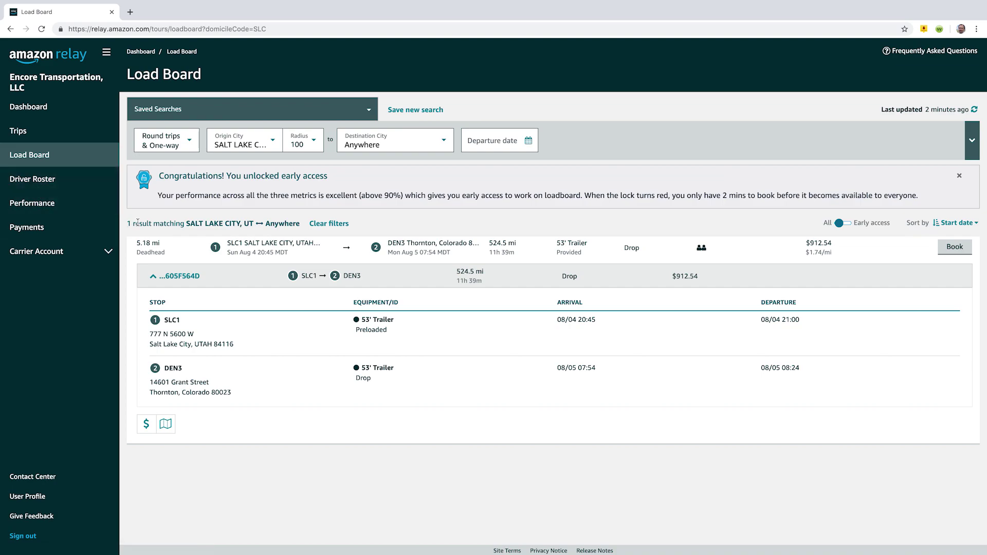
click(28, 108)
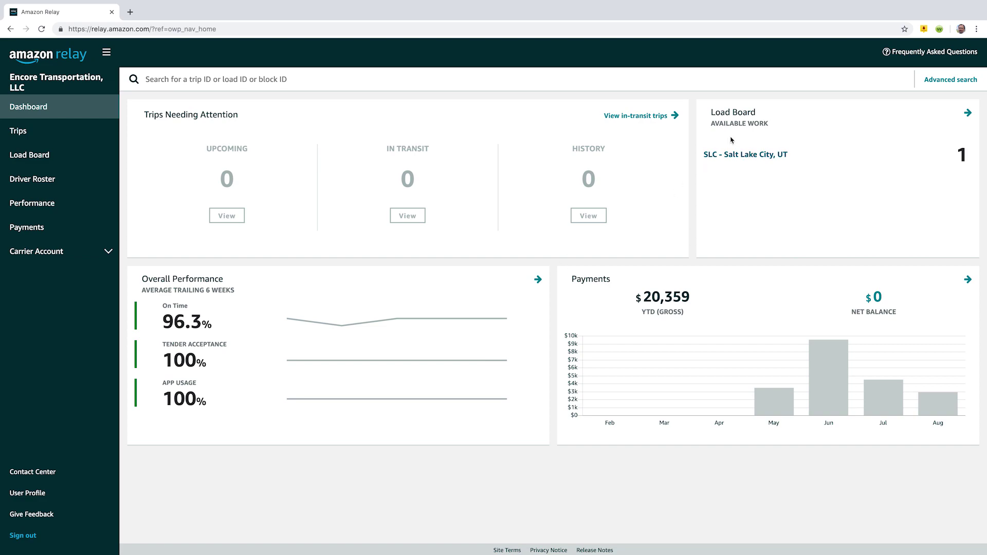
Run the saved load board search "Las Vegas - Anywhere", review its loads, and return to the dashboard.
click(743, 155)
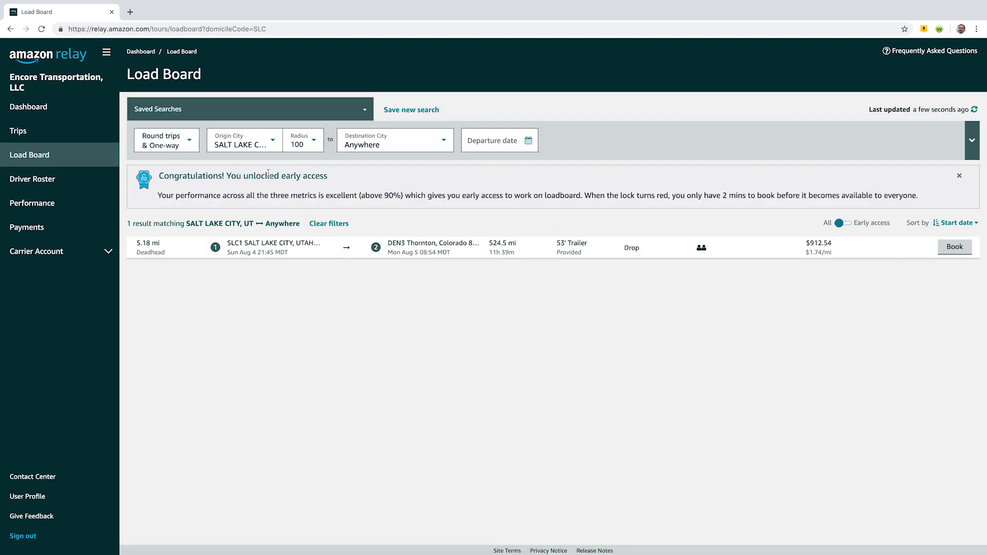
click(200, 116)
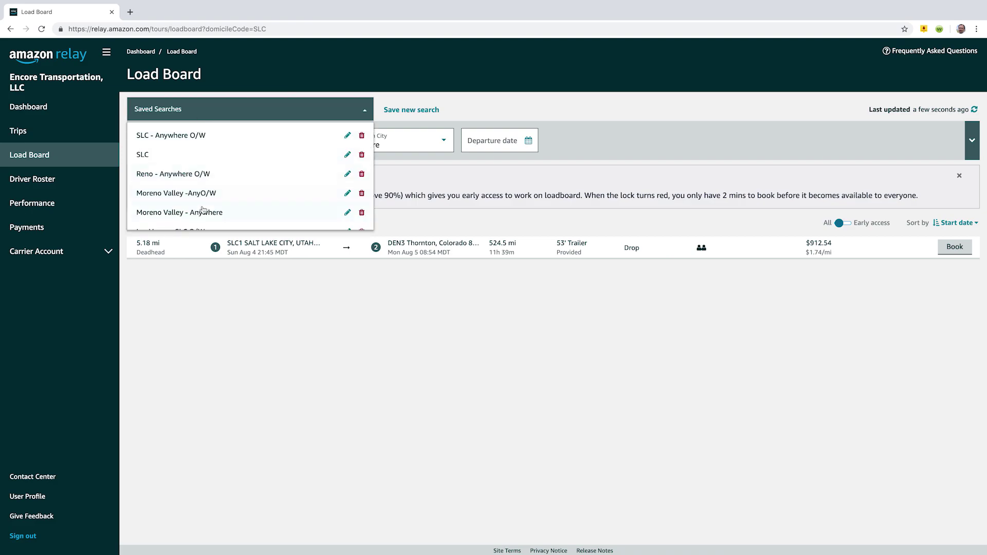
scroll(205, 193, down, 3)
scroll(207, 194, up, 3)
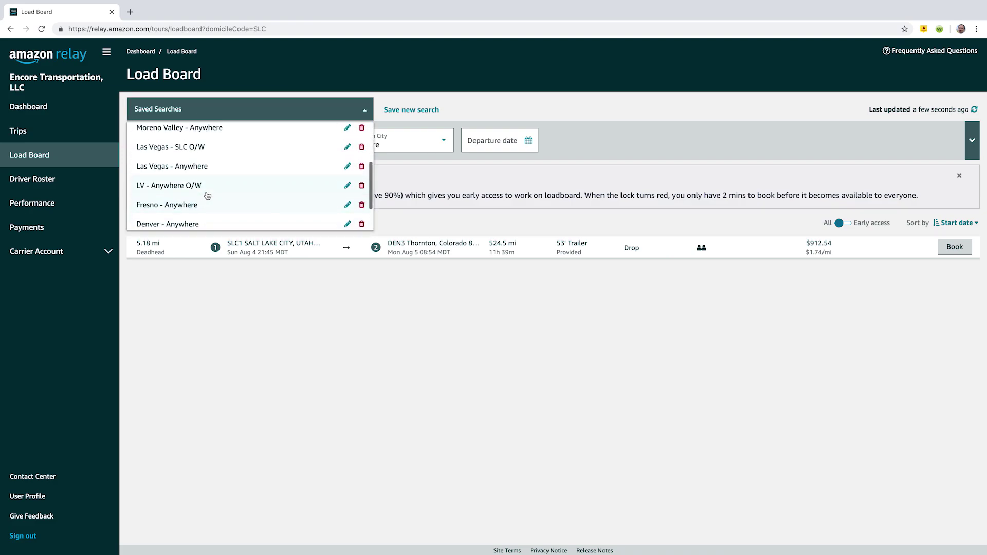
click(203, 170)
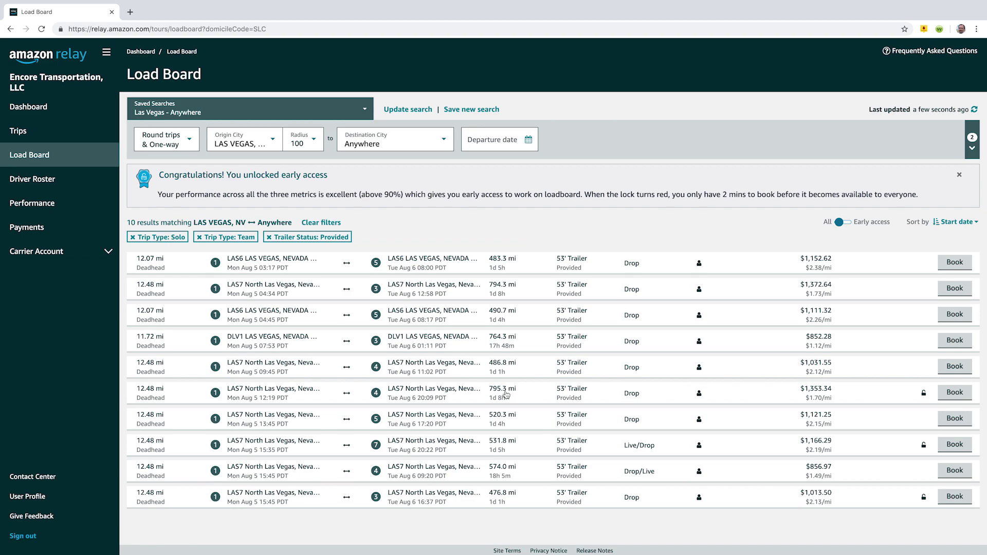
scroll(451, 369, up, 1)
mouse_move(923, 398)
click(28, 107)
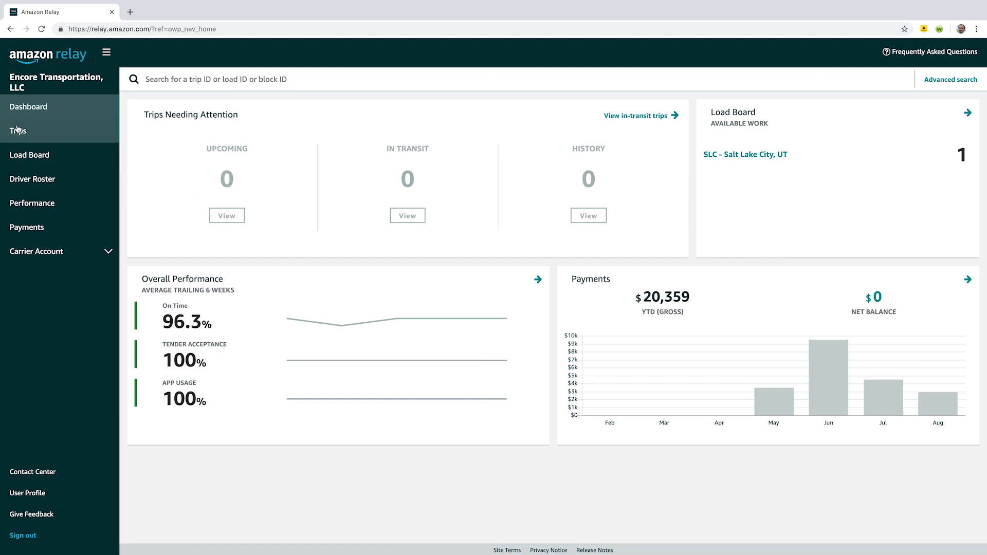
Look through the carrier's trip lists for history, in-transit and upcoming trips.
click(22, 133)
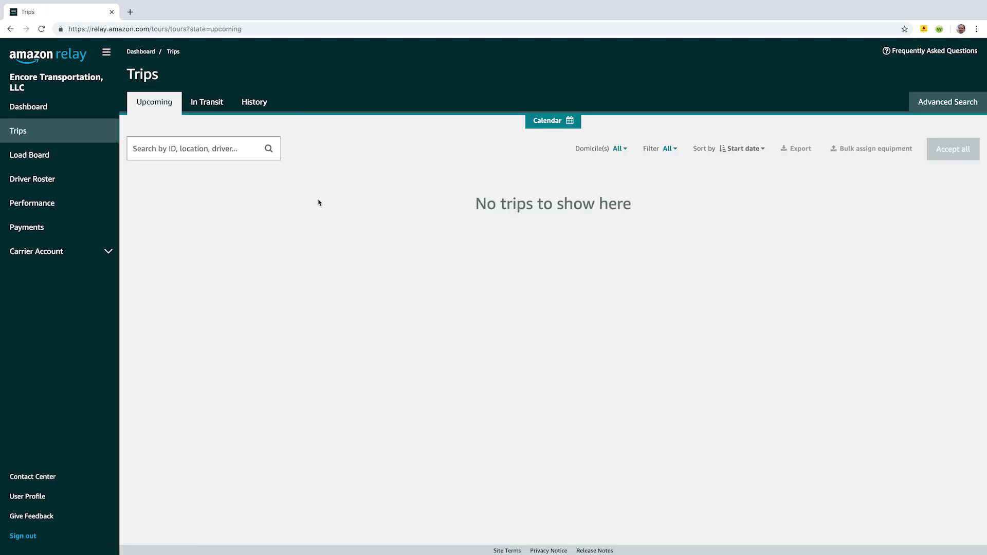
click(253, 103)
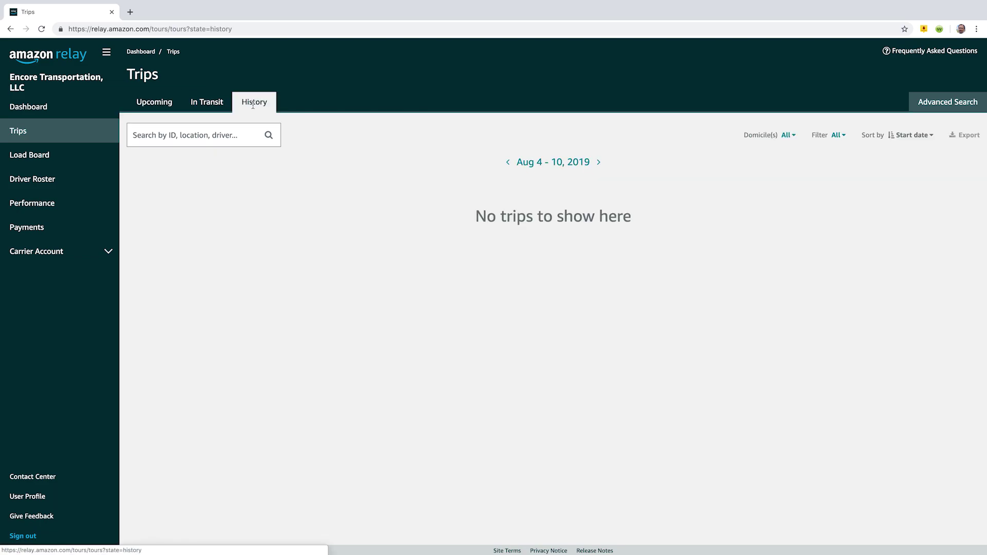
click(208, 104)
click(151, 104)
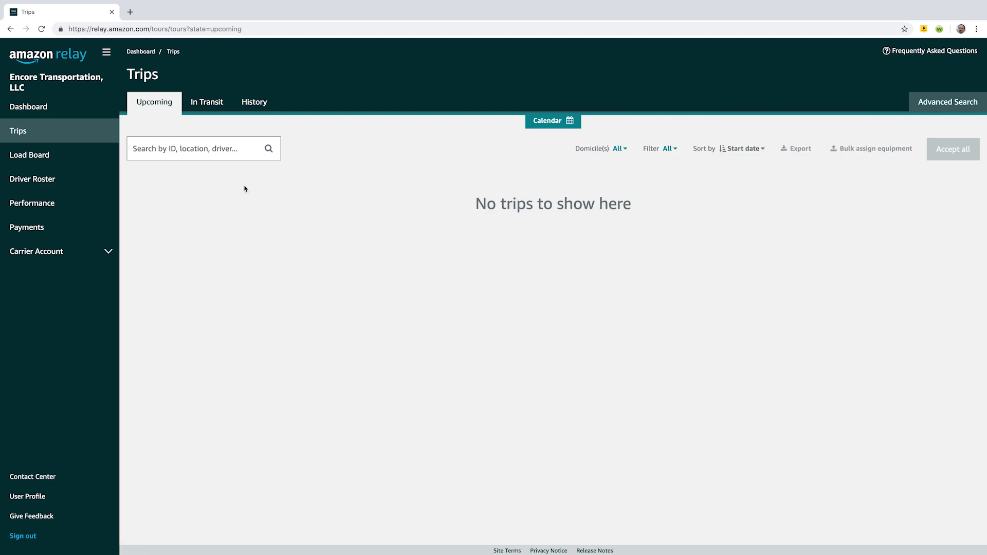
Browse the unfiltered load board, examining routes, distances, trailer requirements and rates from anywhere to anywhere.
click(40, 159)
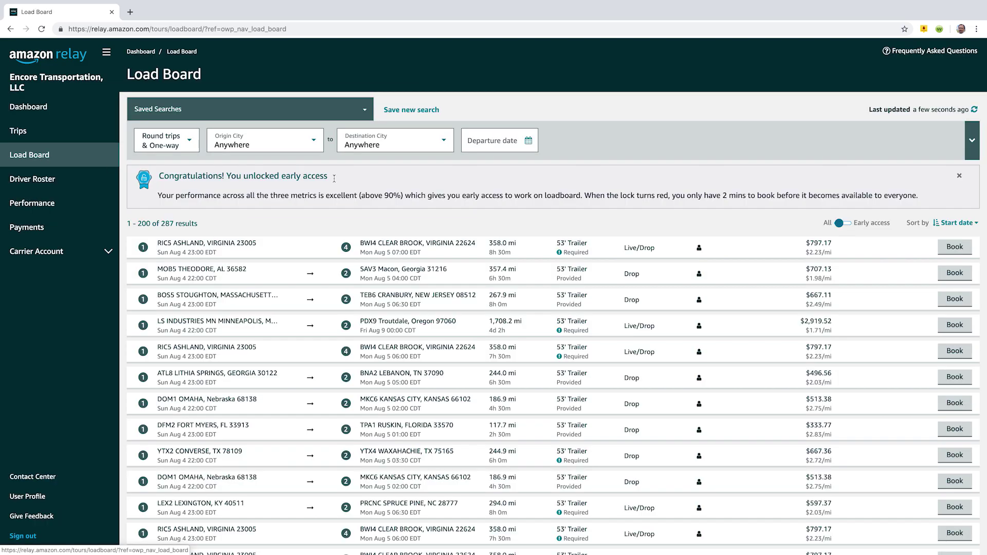
scroll(482, 297, down, 1)
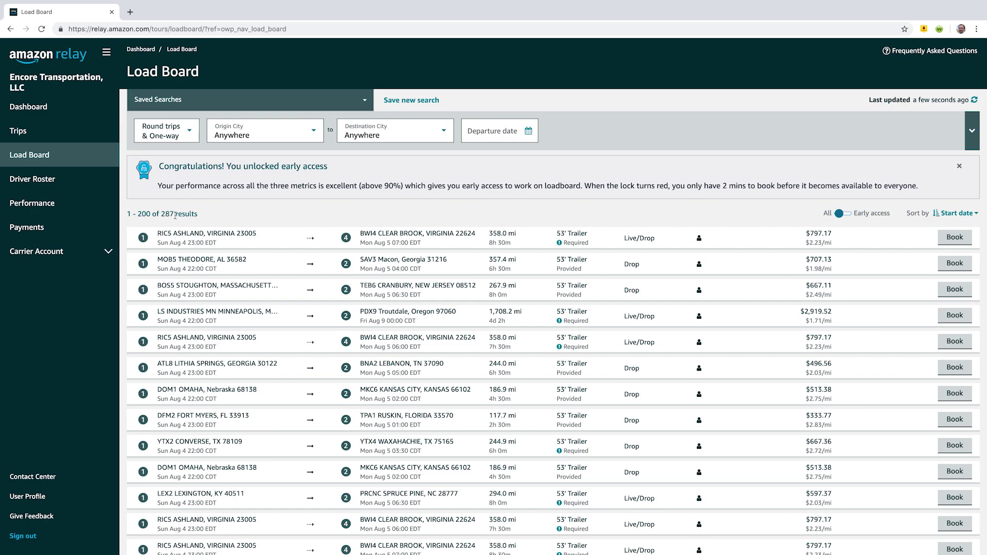
scroll(253, 258, down, 8)
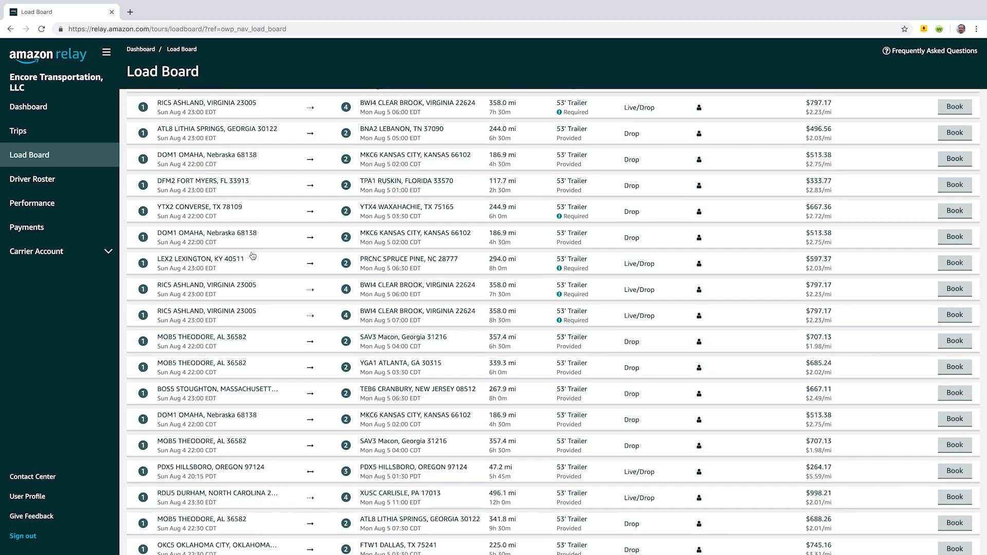
scroll(253, 255, down, 8)
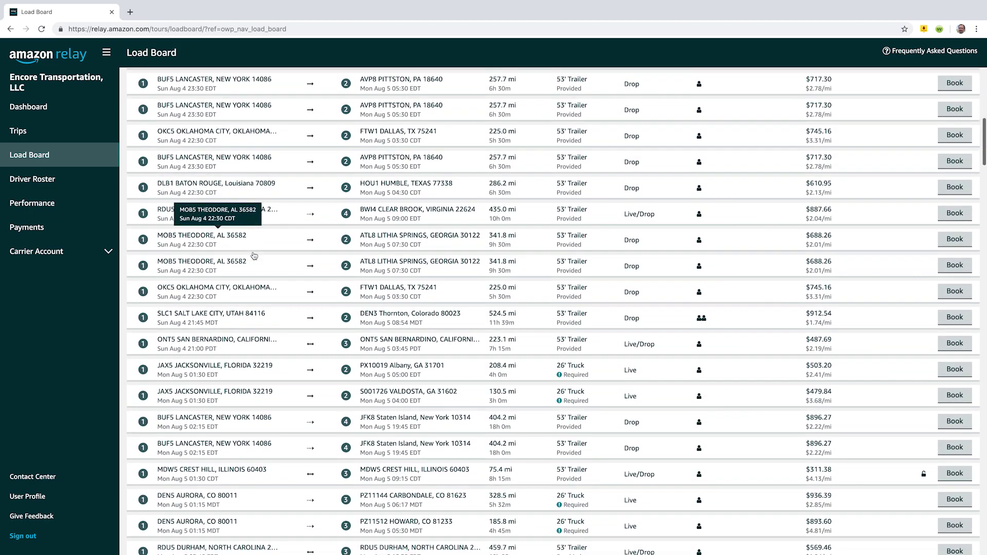
scroll(253, 256, down, 3)
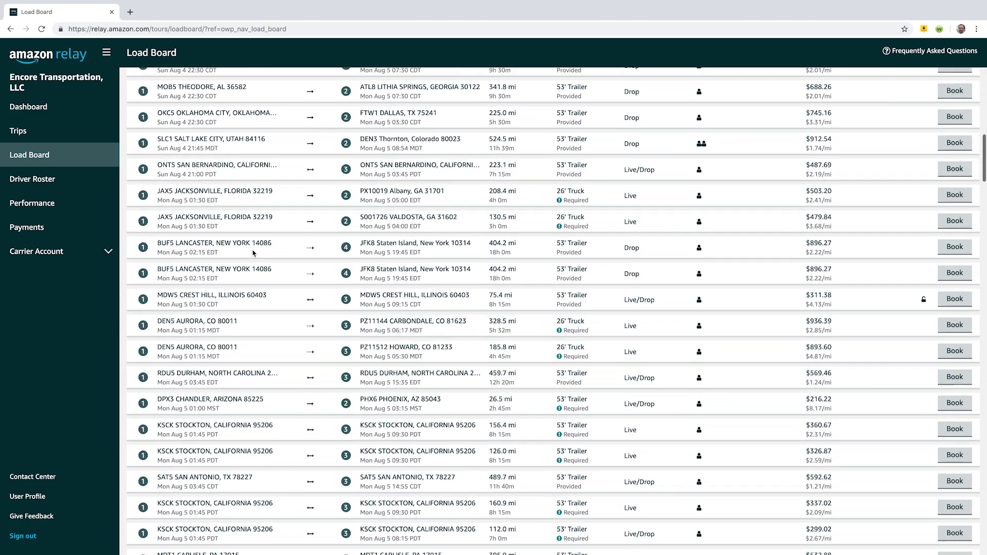
scroll(253, 254, down, 2)
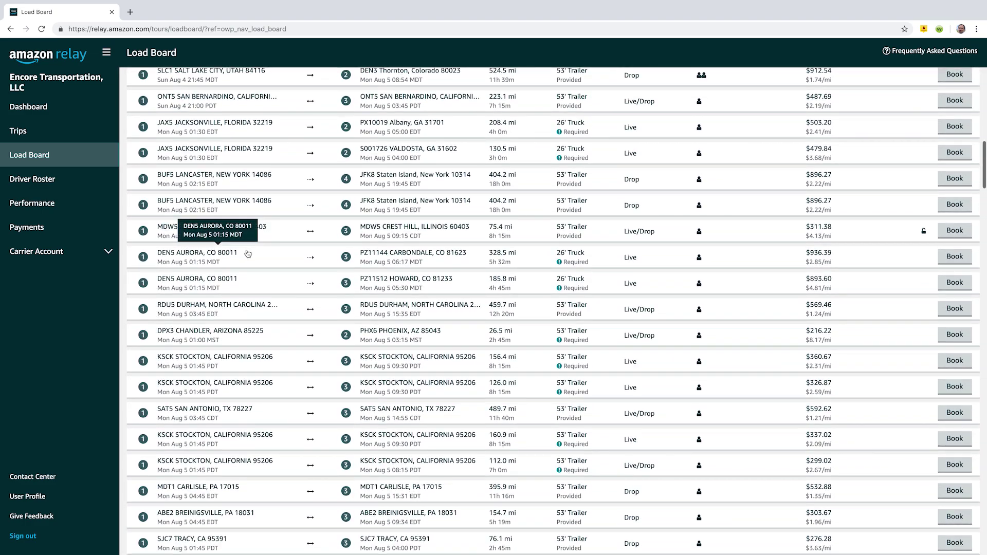
scroll(249, 254, down, 1)
scroll(249, 254, down, 4)
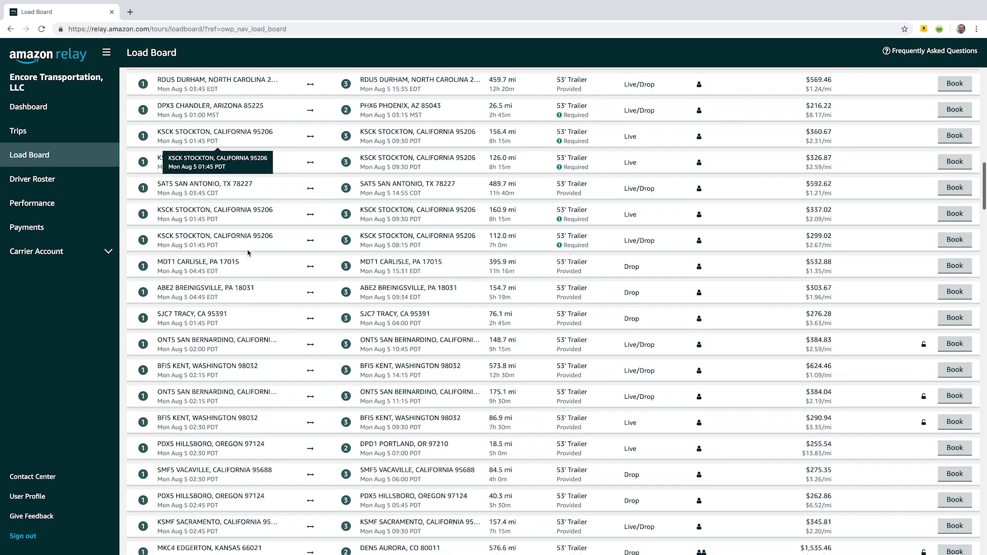
scroll(248, 254, down, 5)
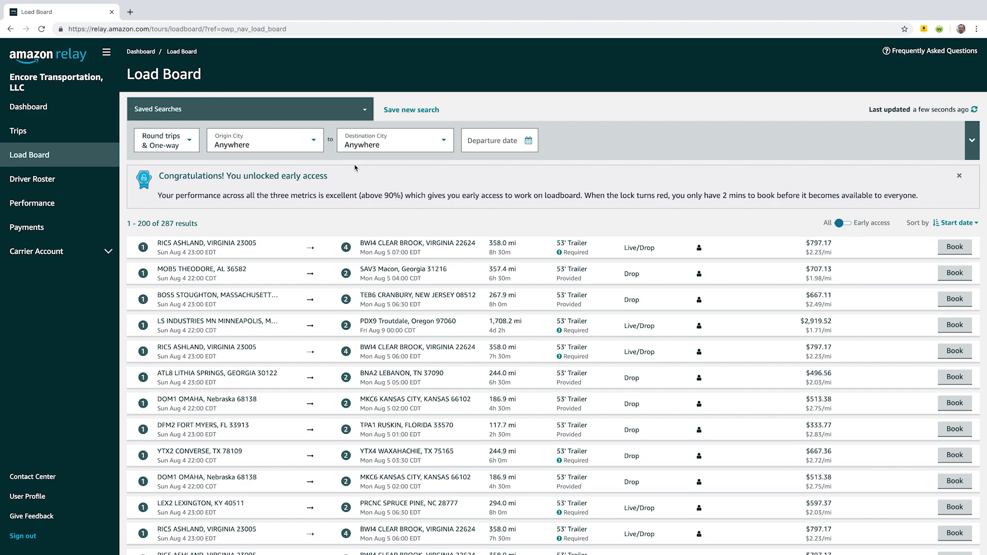
Review the driver roster and the carrier's performance scores.
click(41, 186)
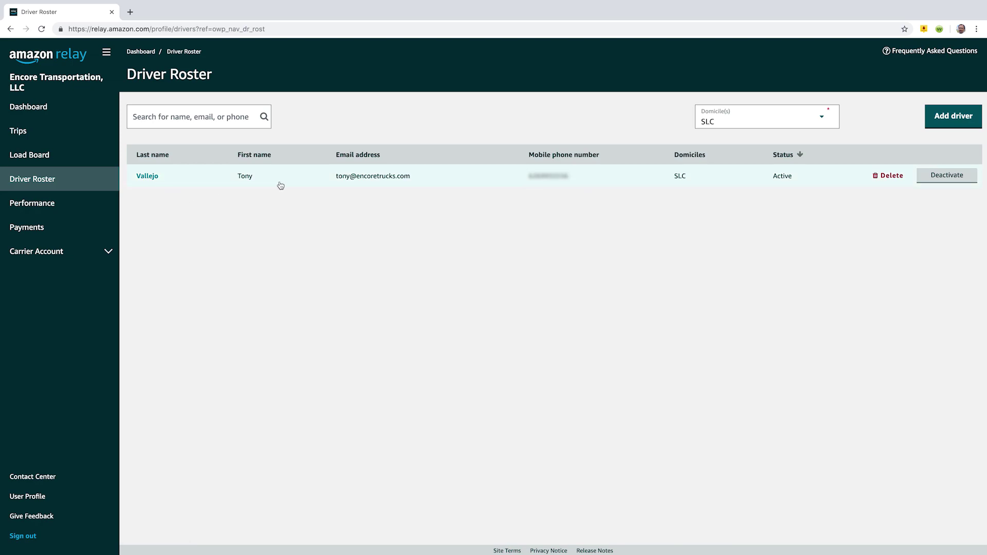
click(29, 204)
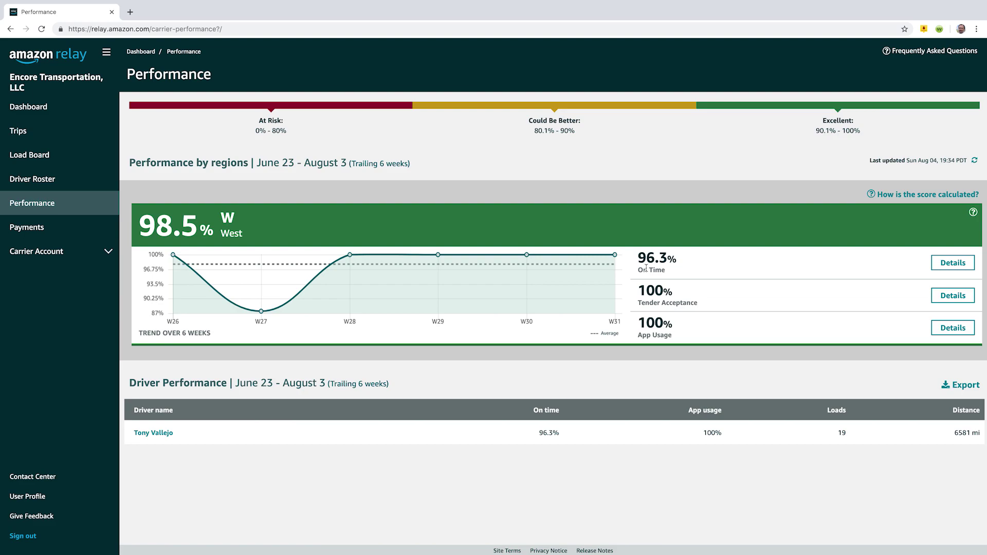
Review the payments history and the Carrier Account options, and return to the dashboard.
click(36, 233)
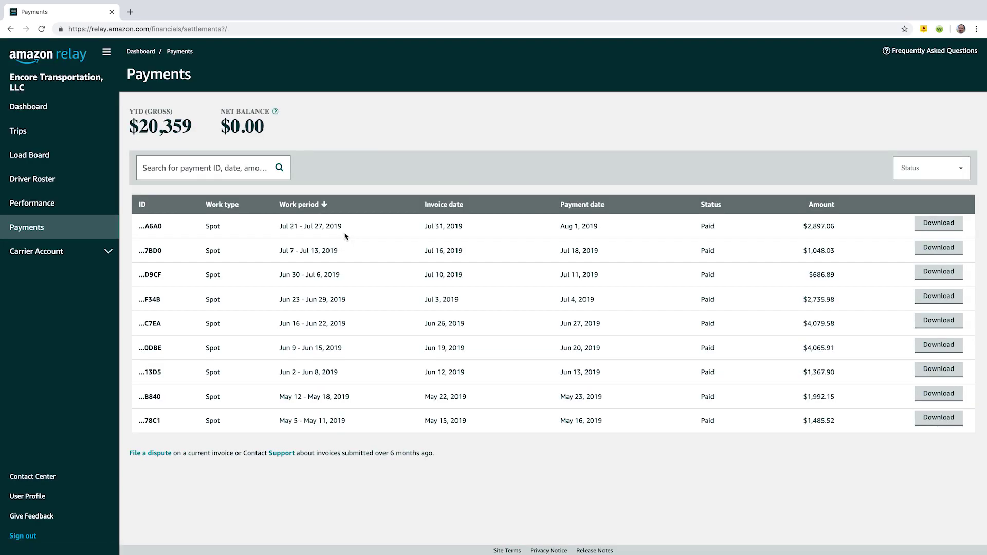
scroll(456, 276, up, 1)
click(50, 252)
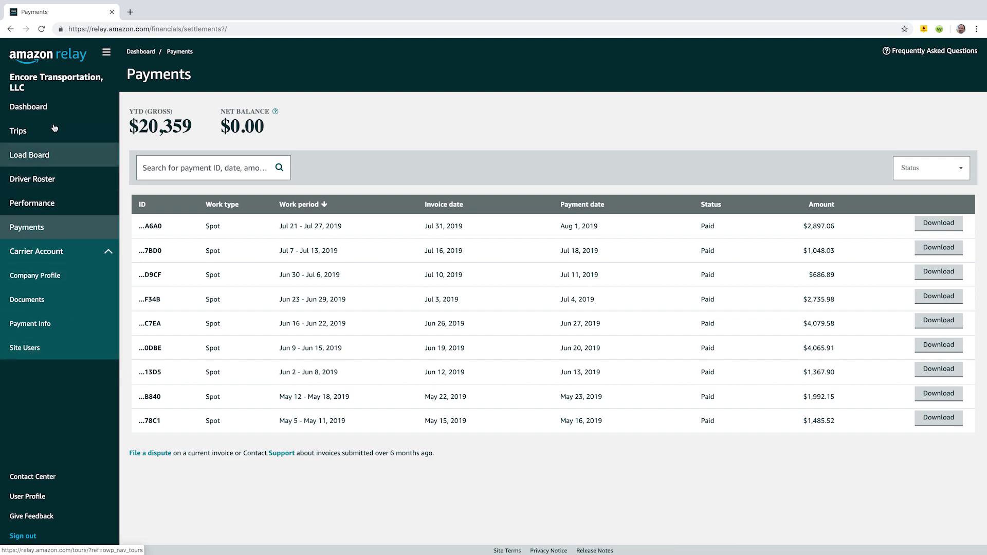
click(45, 107)
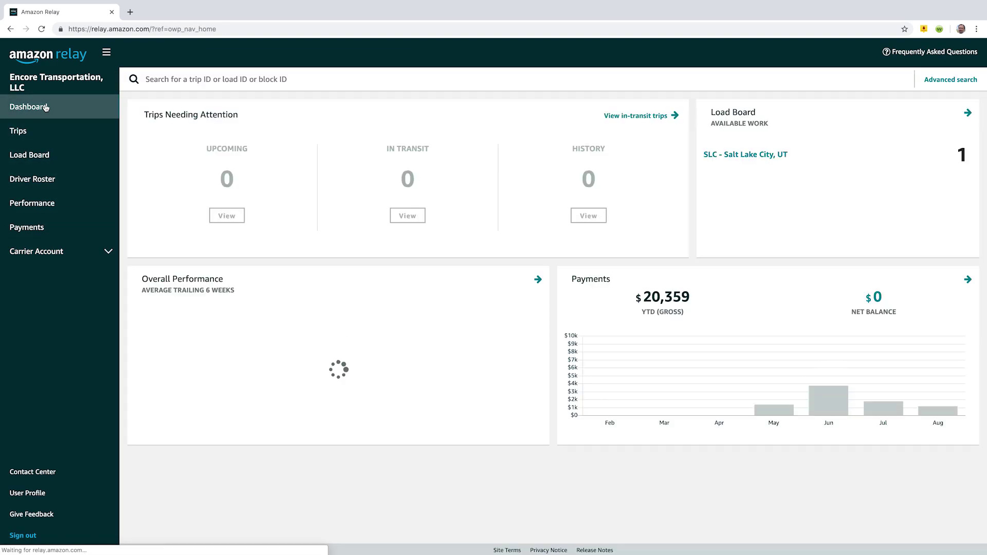